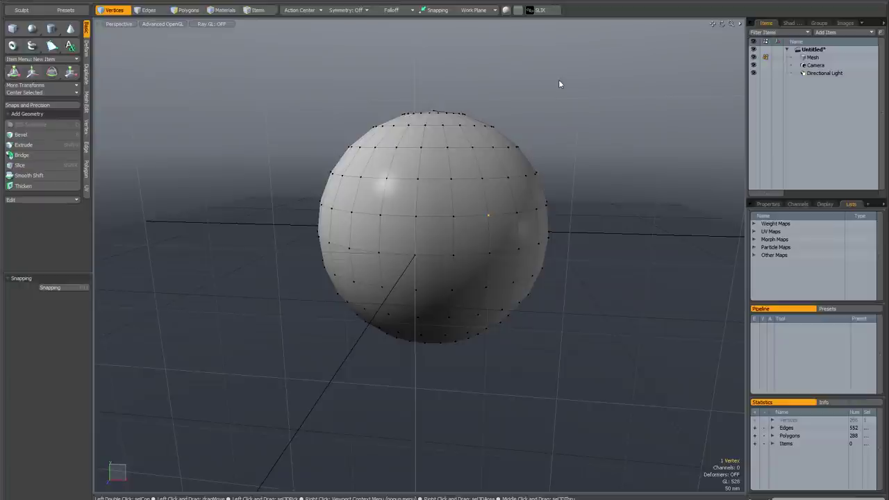
{"action": "left_click_drag", "start_coordinate": [555, 88], "coordinate": [548, 102], "text": "alt"}
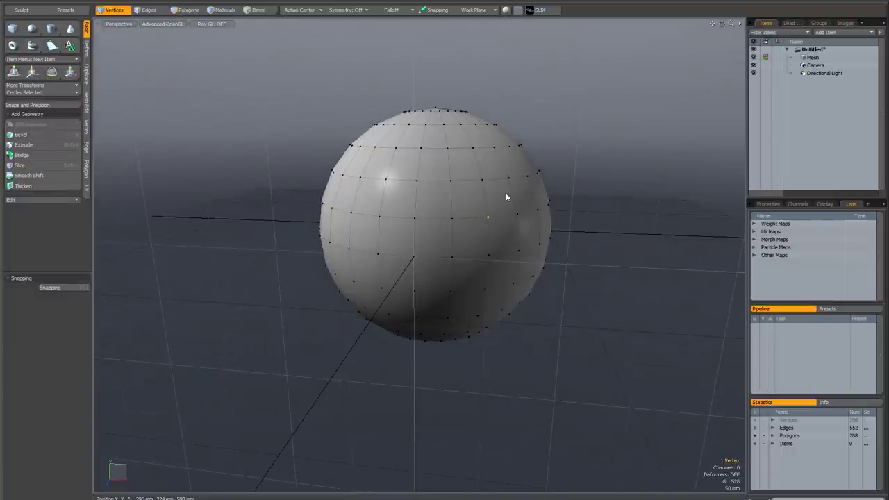
{"action": "left_click", "coordinate": [299, 10]}
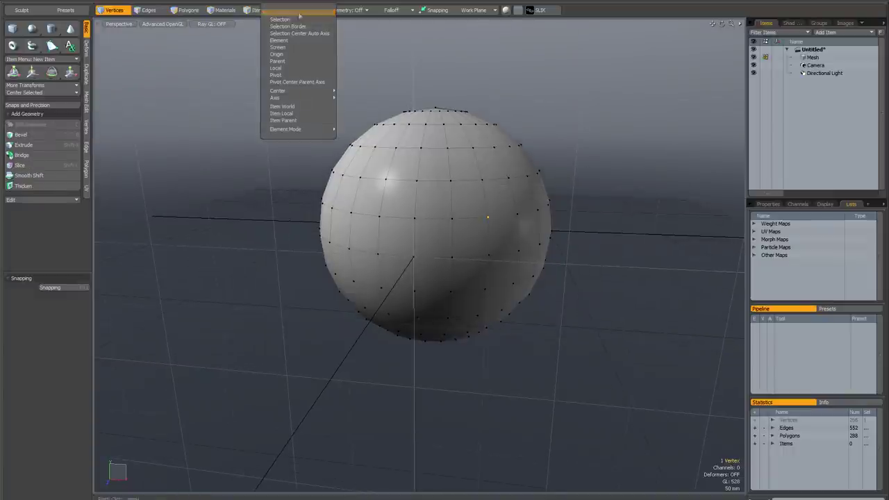
{"action": "left_click", "coordinate": [280, 20]}
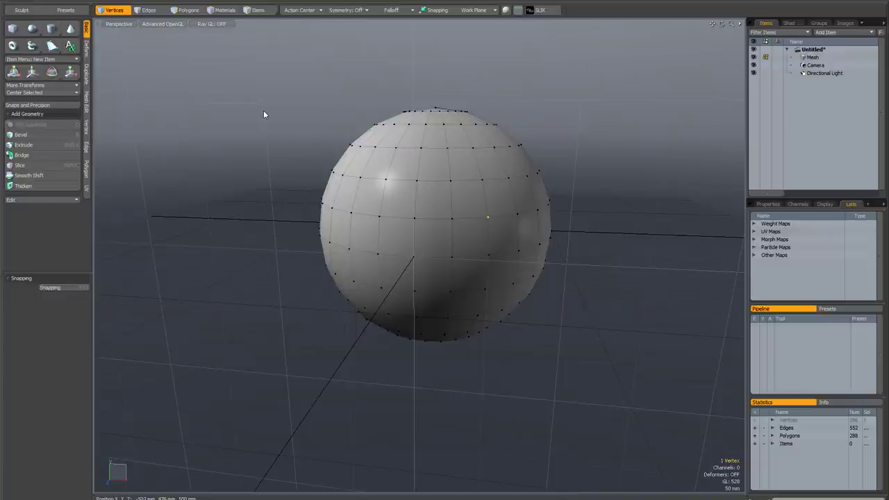
Turn on snapping and set the snapping mode to Geometry
{"action": "key", "text": "x"}
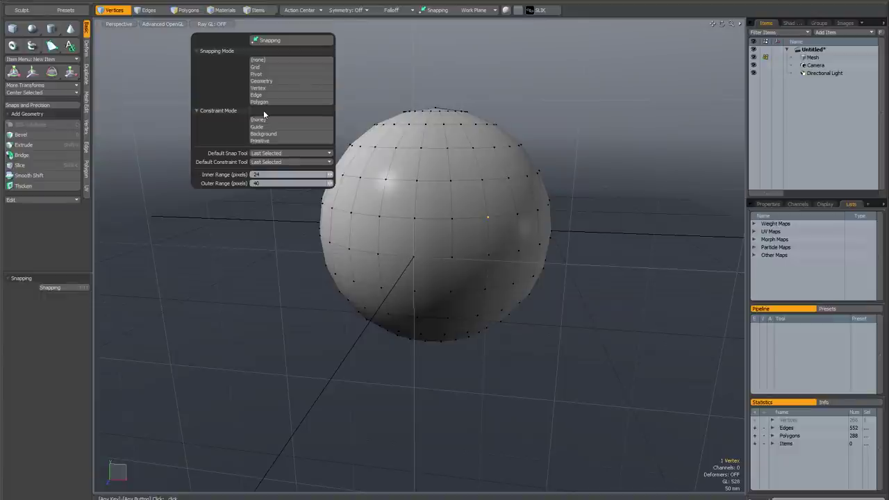
{"action": "left_click", "coordinate": [271, 40]}
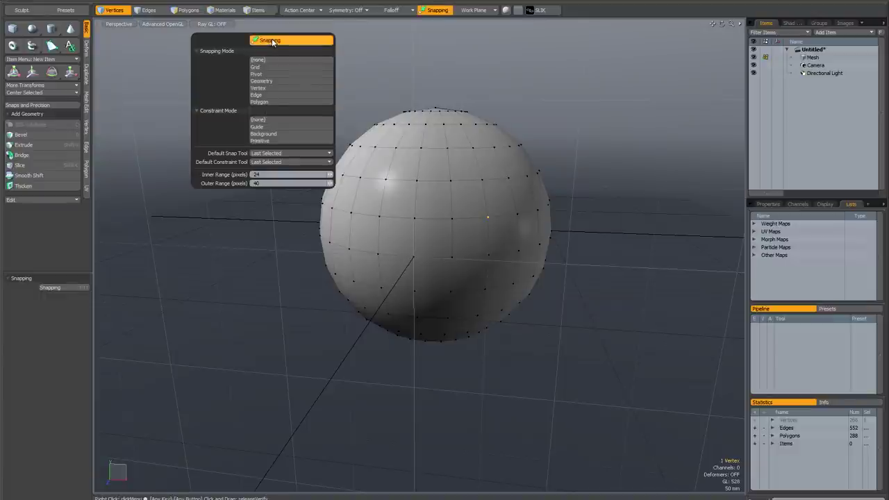
{"action": "left_click", "coordinate": [270, 82]}
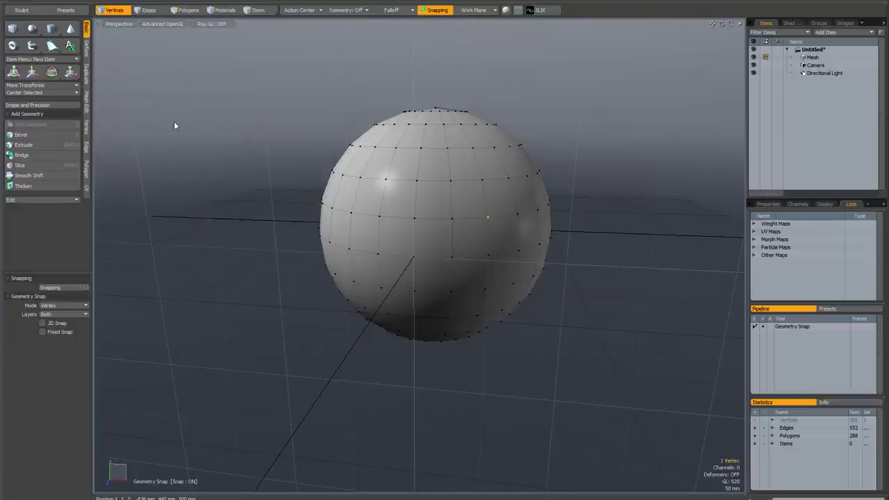
Move the selected vertex so it snaps toward the adjacent vertex in its row, by about X -129, Y -40.6, Z -33.5 mm
{"action": "key", "text": "w"}
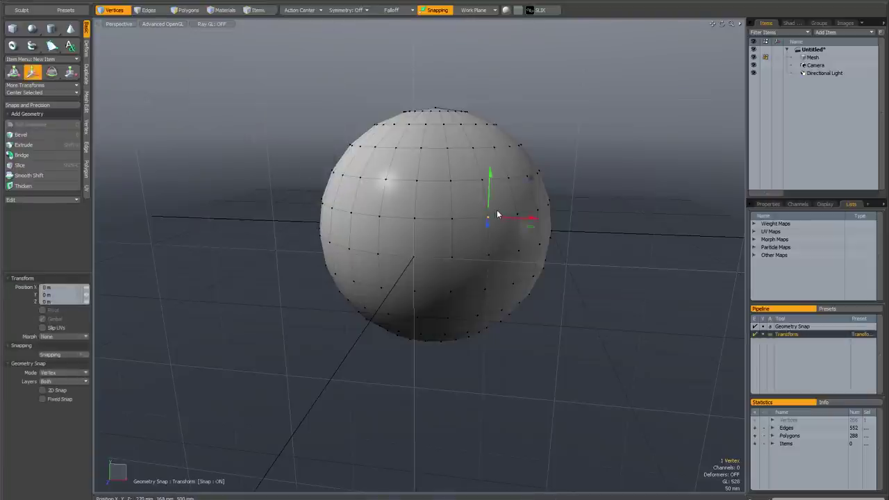
{"action": "mouse_move", "coordinate": [497, 214]}
{"action": "left_mouse_down"}
{"action": "mouse_move", "coordinate": [487, 208]}
{"action": "mouse_move", "coordinate": [492, 213]}
{"action": "left_mouse_up"}
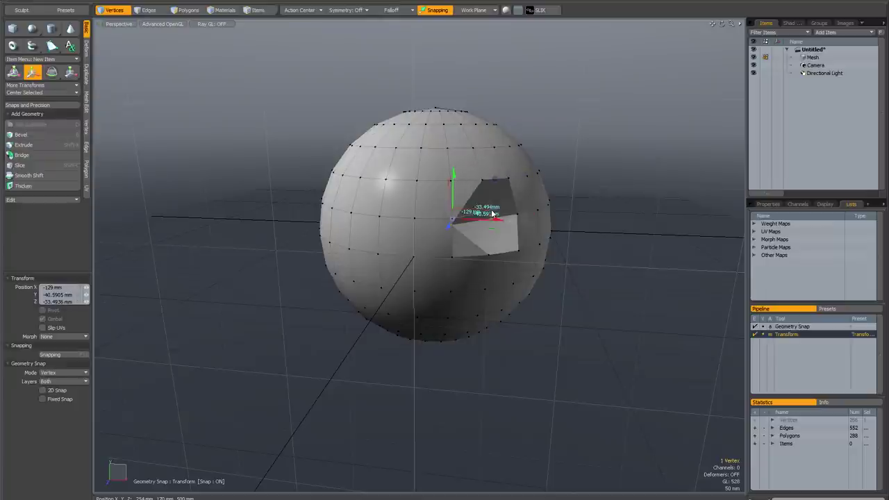
{"action": "left_click_drag", "start_coordinate": [602, 202], "coordinate": [636, 199], "text": "alt"}
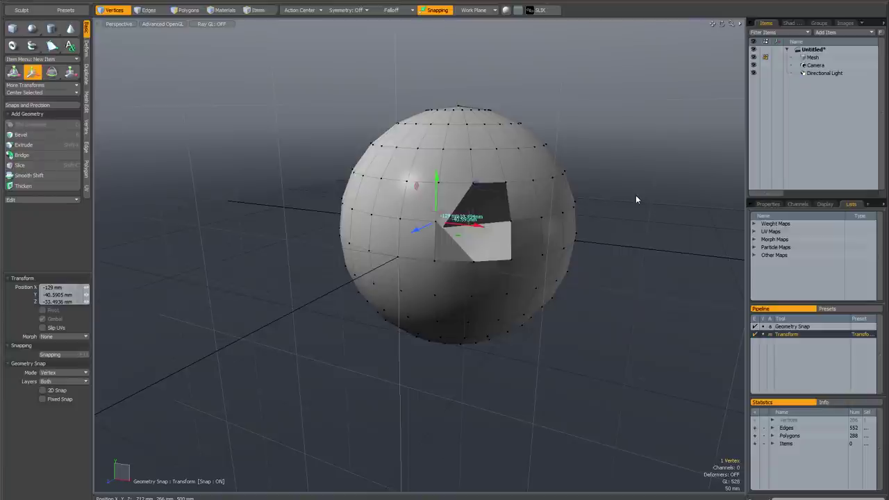
Turn snapping off and place the move handle on the sphere's upper part
{"action": "key", "text": "x"}
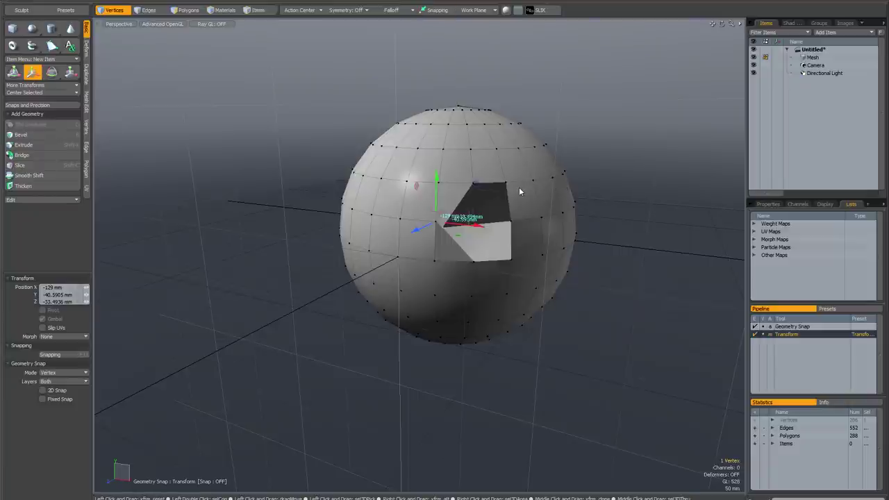
{"action": "left_click", "coordinate": [383, 147]}
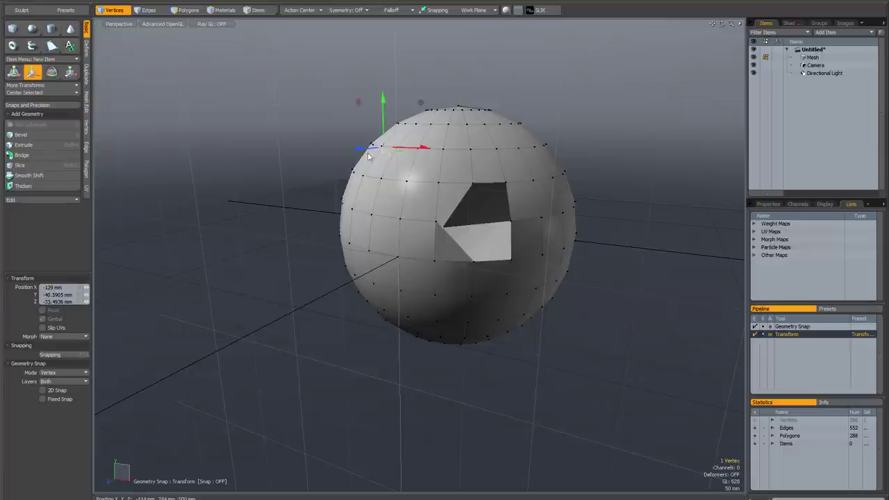
{"action": "key", "text": "alt"}
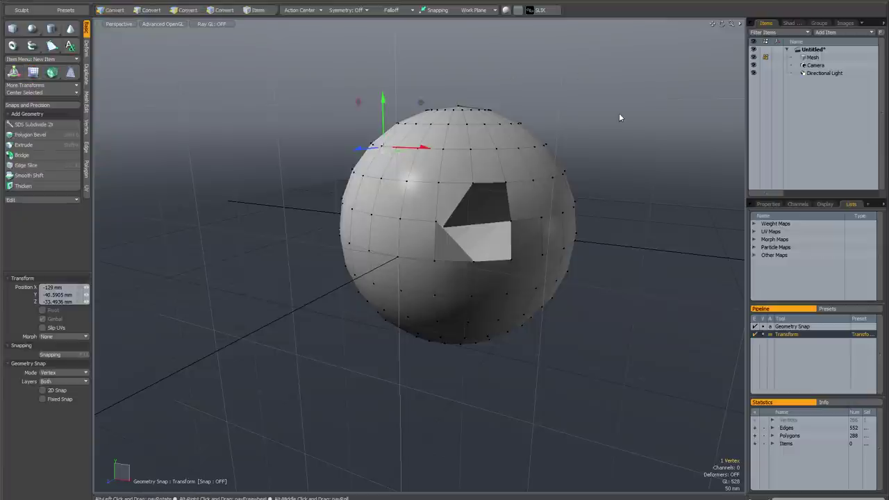
{"action": "mouse_move", "coordinate": [619, 115]}
{"action": "left_mouse_down", "text": "alt"}
{"action": "mouse_move", "coordinate": [613, 135]}
{"action": "mouse_move", "coordinate": [587, 142]}
{"action": "mouse_move", "coordinate": [597, 134]}
{"action": "mouse_move", "coordinate": [596, 117]}
{"action": "mouse_move", "coordinate": [627, 113]}
{"action": "left_mouse_up", "text": "alt"}
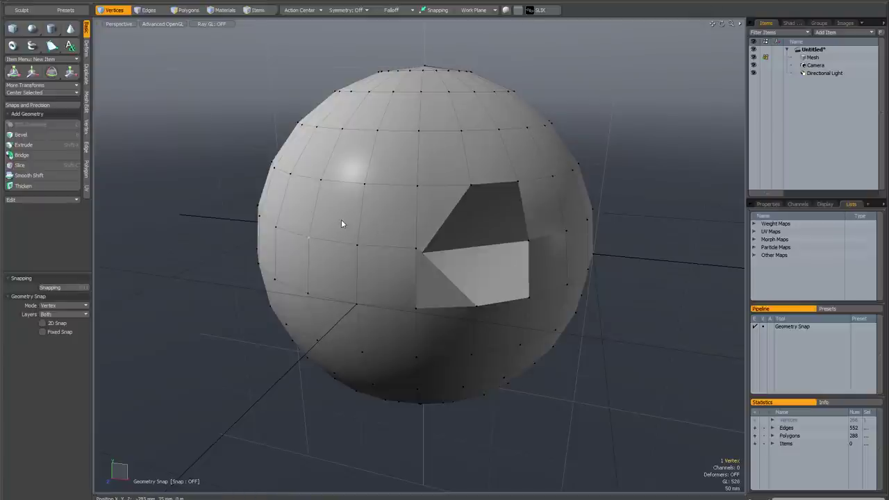
With snapping on, move the selected vertex onto the adjacent vertex in its row, by about X -116.5, Z -48.2 mm
{"action": "key", "text": "w"}
{"action": "key", "text": "x"}
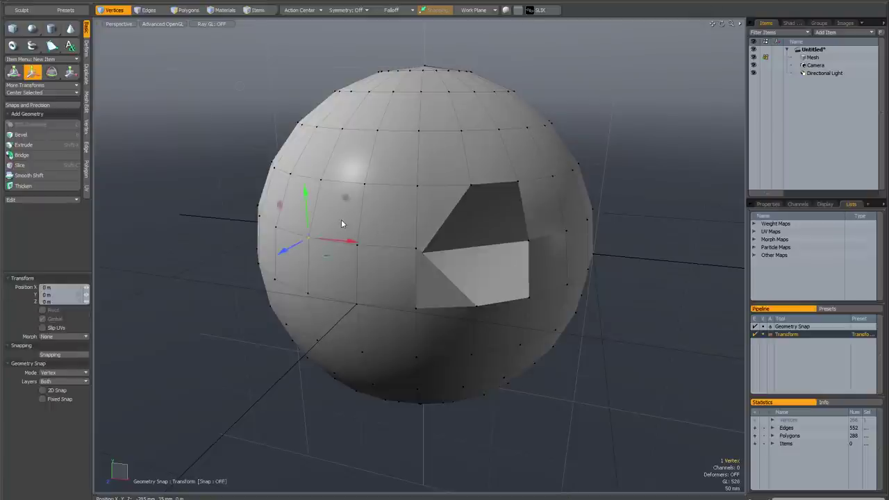
{"action": "left_click_drag", "start_coordinate": [308, 231], "coordinate": [377, 229], "text": "alt"}
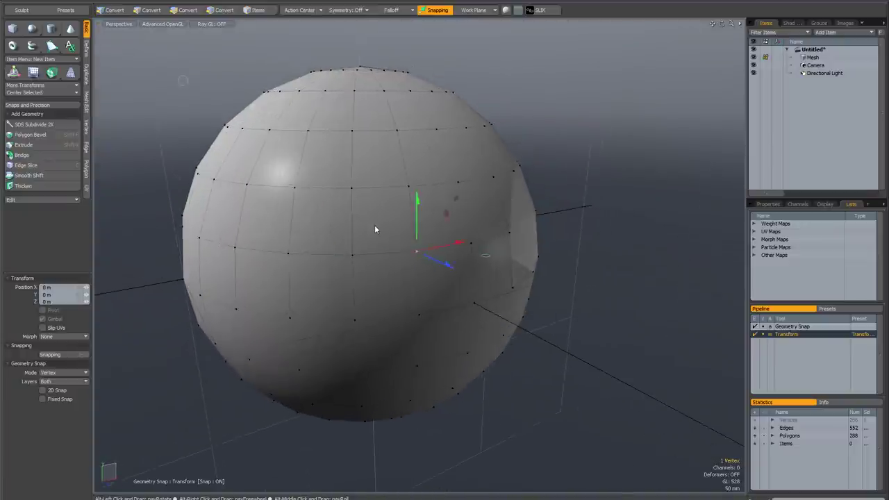
{"action": "key", "text": "1"}
{"action": "scroll", "coordinate": [405, 254], "scroll_direction": "up", "scroll_amount": 5}
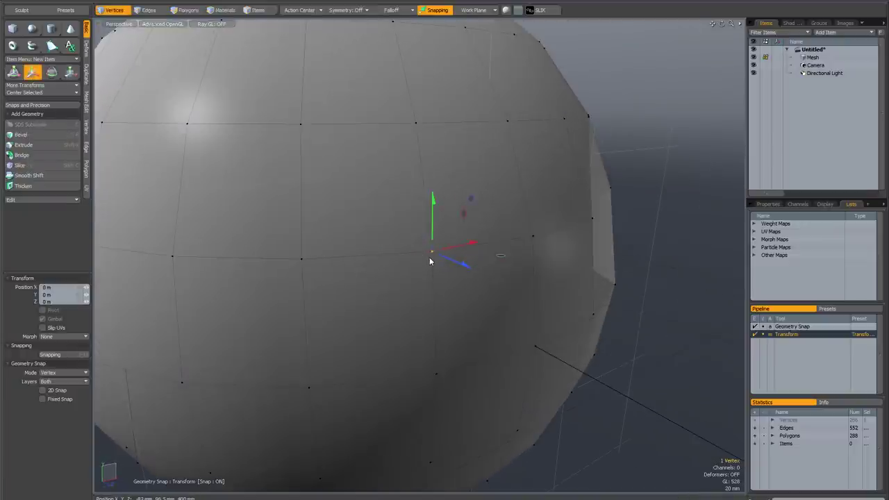
{"action": "left_click_drag", "start_coordinate": [430, 252], "coordinate": [302, 258]}
{"action": "left_click_drag", "start_coordinate": [524, 257], "coordinate": [415, 241], "text": "alt"}
{"action": "scroll", "coordinate": [414, 240], "scroll_direction": "down", "scroll_amount": 3}
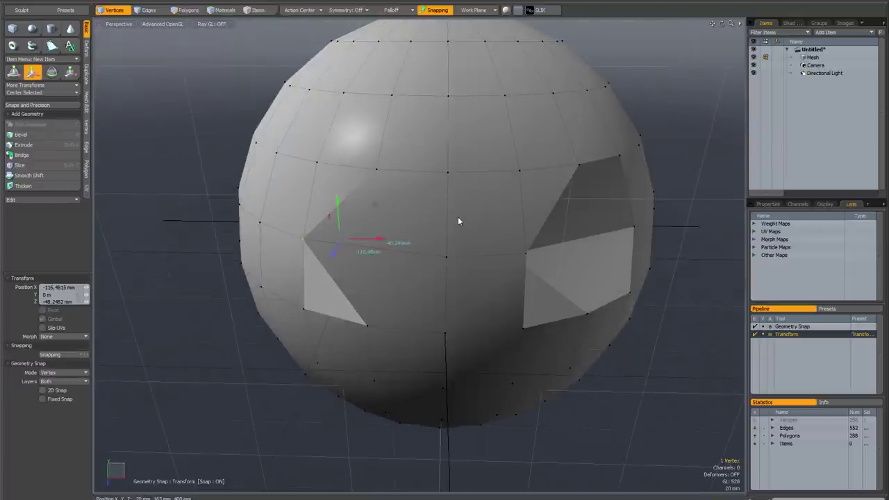
Drop the move tool and set the action center to Selection Center Auto Axis
{"action": "key", "text": "q"}
{"action": "left_click_drag", "start_coordinate": [405, 198], "coordinate": [403, 207], "text": "alt+shift"}
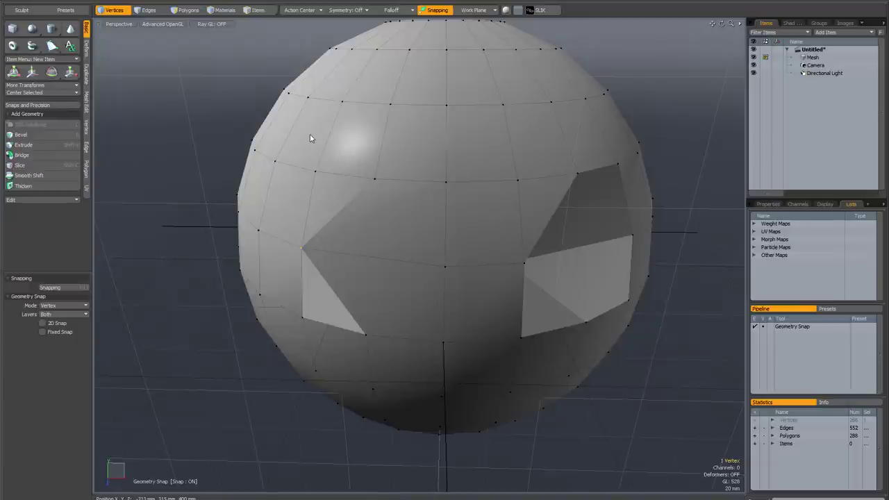
{"action": "left_click", "coordinate": [303, 11]}
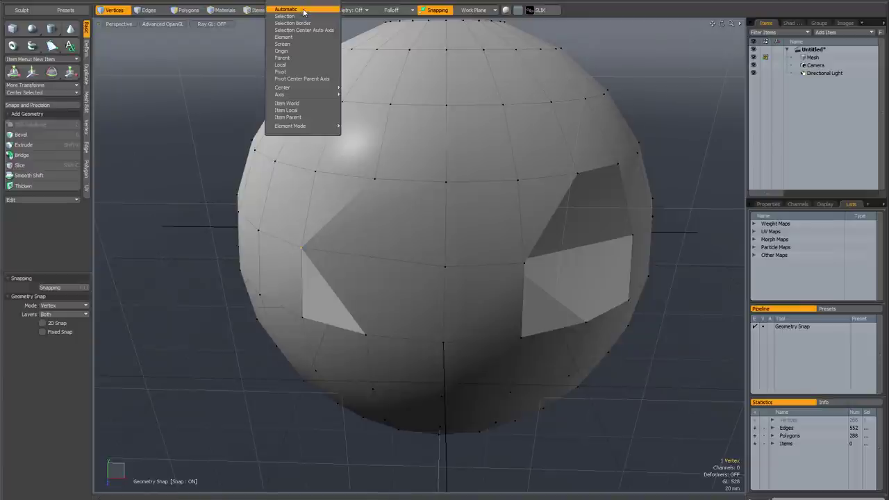
{"action": "left_click", "coordinate": [303, 29]}
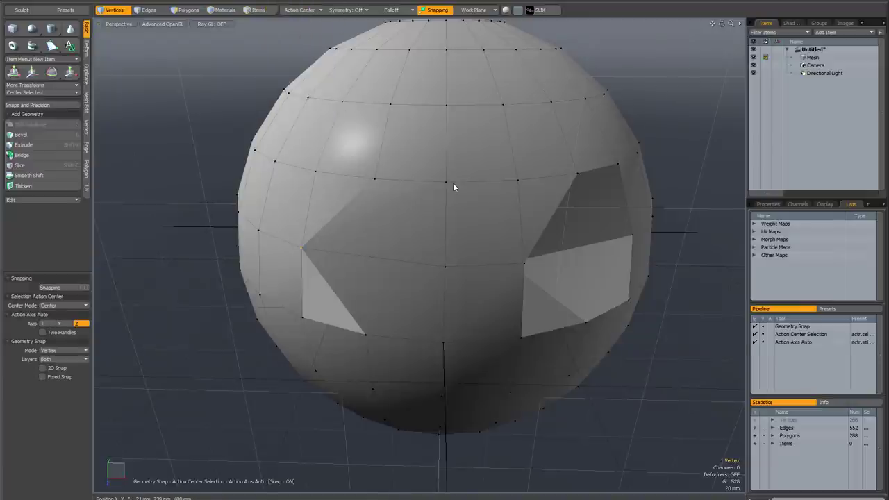
Snap a vertex one row above the hole to its neighbour in the same row, moving it about X -112.1, Z -14.8 mm
{"action": "left_click_drag", "start_coordinate": [403, 208], "coordinate": [422, 211], "text": "alt"}
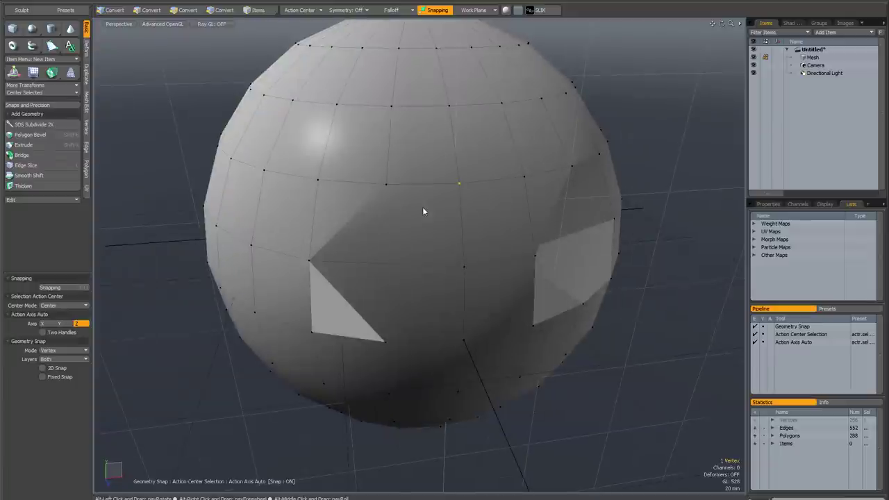
{"action": "key", "text": "w"}
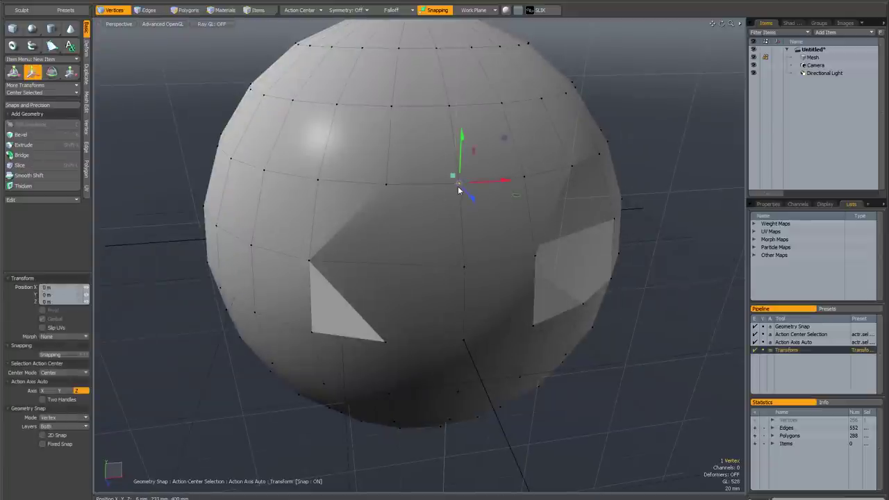
{"action": "left_click_drag", "start_coordinate": [458, 186], "coordinate": [359, 195]}
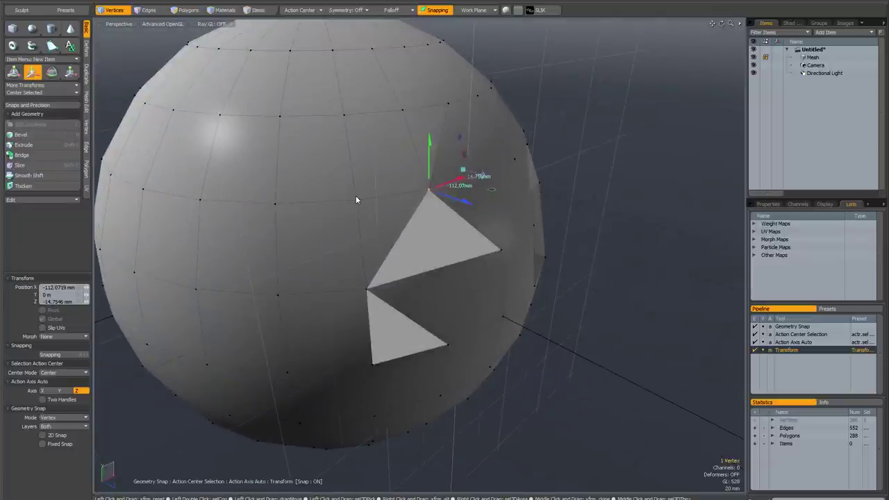
{"action": "key", "text": "q"}
Snap the next vertex in that row onto the vertex above it, moving it about X 39.7, Y 103.6, Z -68.8 mm, and clear the selection
{"action": "left_click", "coordinate": [355, 200]}
{"action": "key", "text": "w"}
{"action": "left_click_drag", "start_coordinate": [369, 189], "coordinate": [402, 198], "text": "alt+shift"}
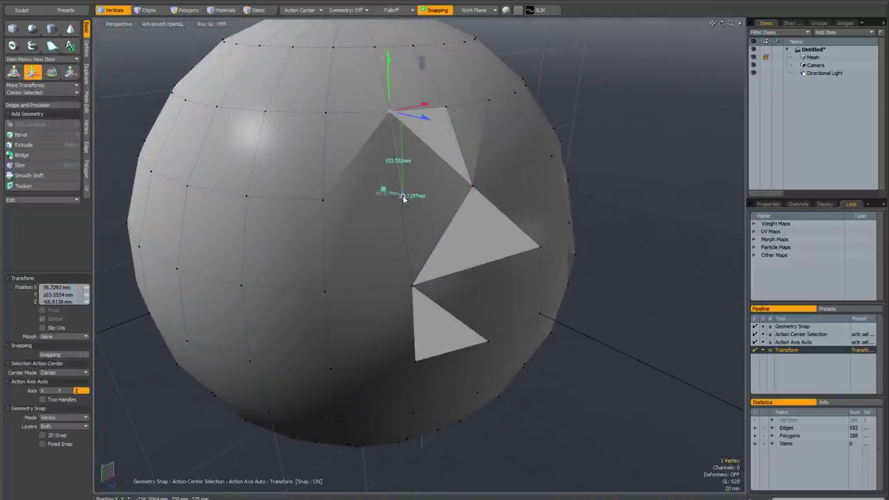
{"action": "left_click_drag", "start_coordinate": [430, 257], "coordinate": [408, 244], "text": "alt"}
{"action": "scroll", "coordinate": [406, 257], "scroll_direction": "down", "scroll_amount": 3}
{"action": "scroll", "coordinate": [408, 244], "scroll_direction": "up", "scroll_amount": 2}
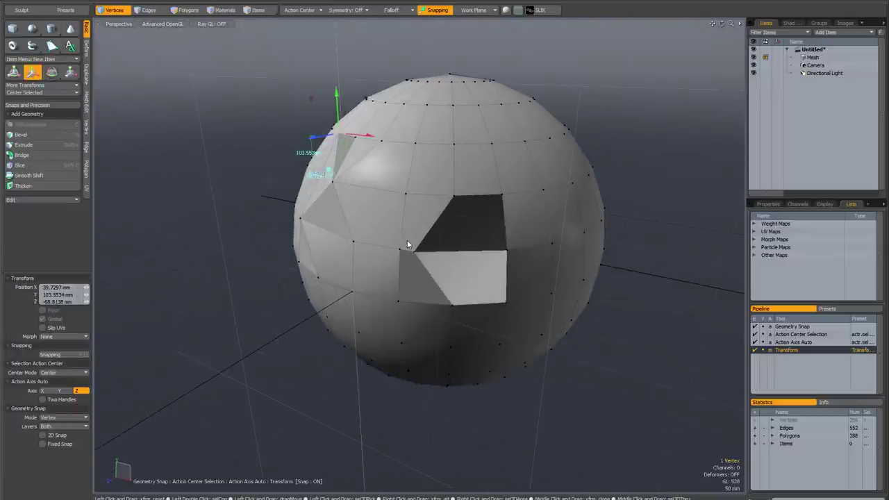
{"action": "key", "text": "space"}
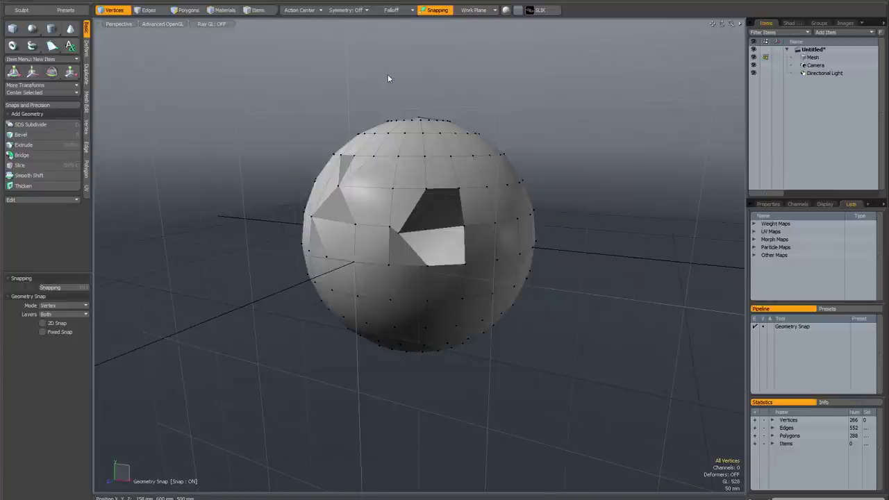
Open the Snaps palette, place it beside the sphere and enlarge it to reveal its Commands section
{"action": "left_click", "coordinate": [304, 10]}
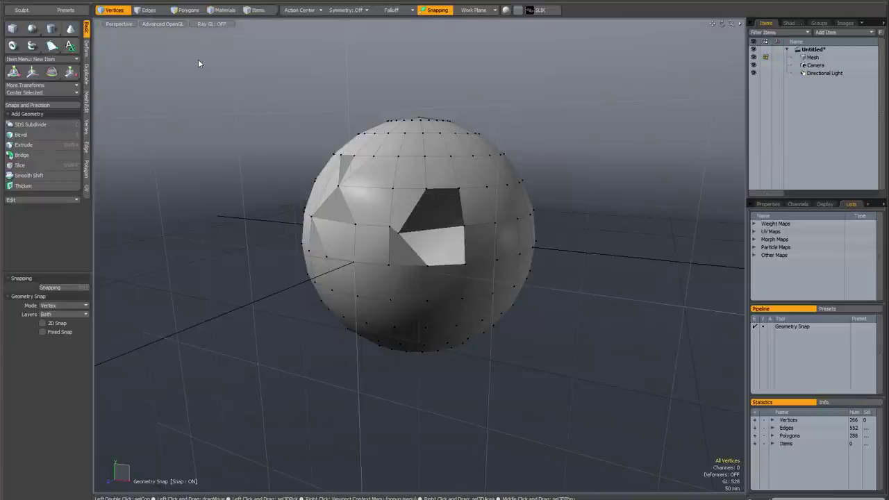
{"action": "left_click", "coordinate": [57, 105]}
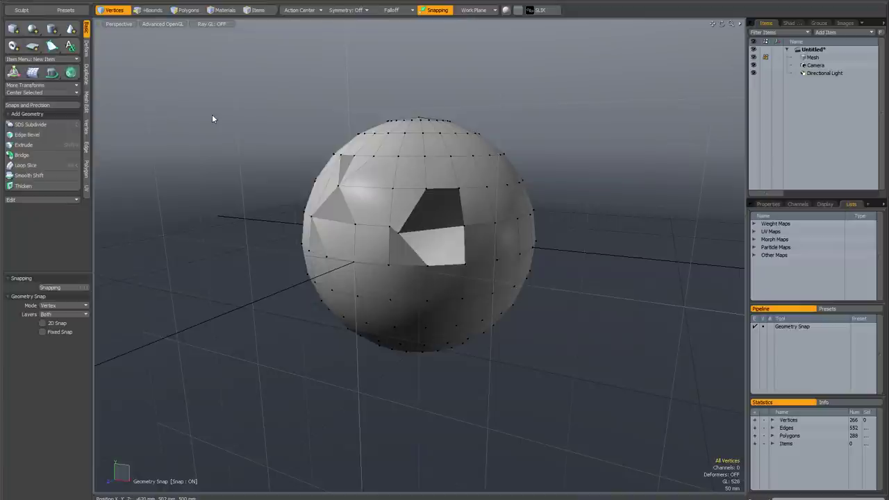
{"action": "key", "text": "ctrl+Tab"}
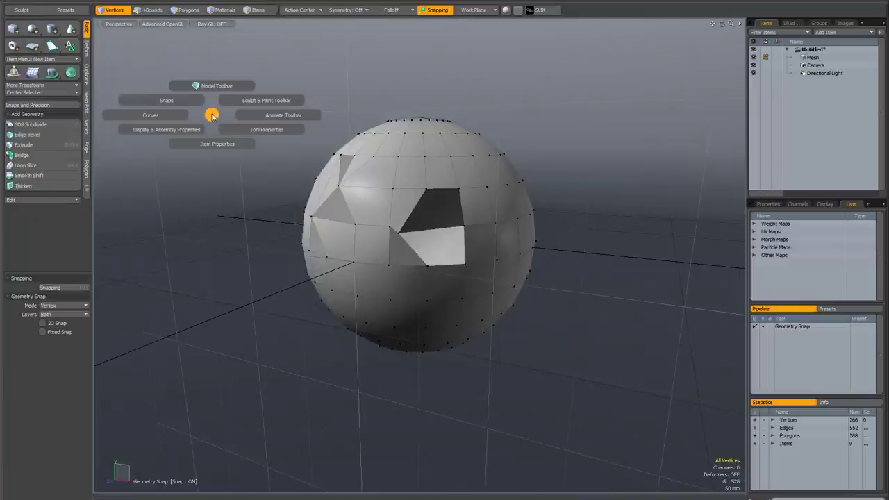
{"action": "left_click", "coordinate": [182, 100]}
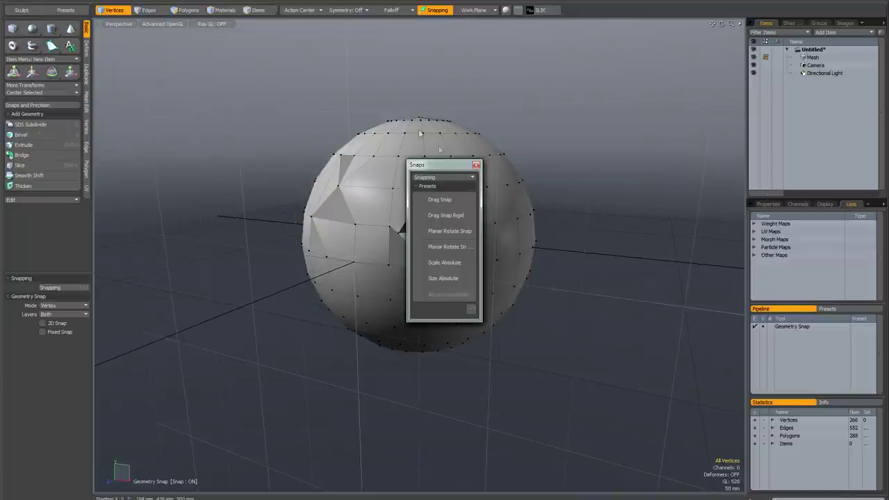
{"action": "left_click_drag", "start_coordinate": [431, 165], "coordinate": [139, 102]}
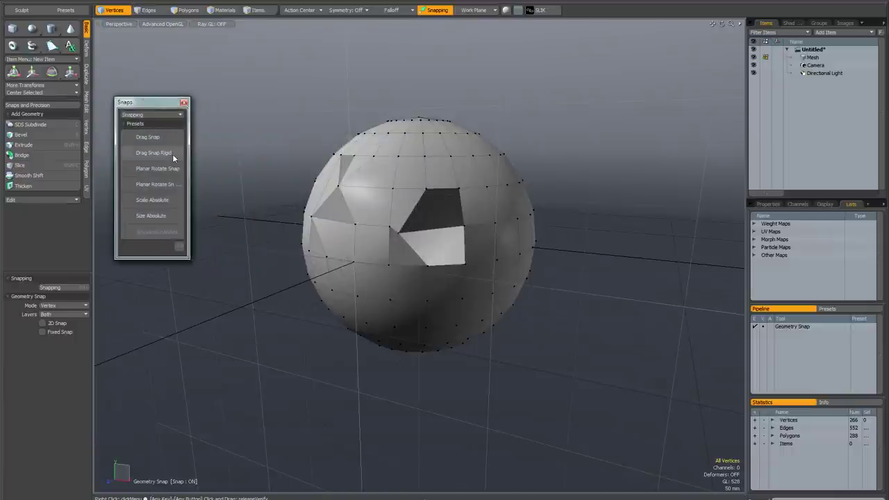
{"action": "left_click_drag", "start_coordinate": [150, 262], "coordinate": [150, 304]}
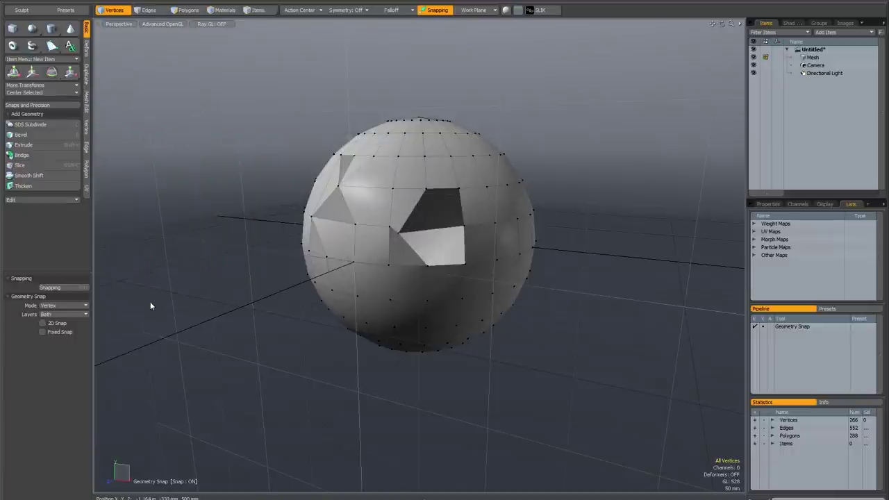
Activate the Drag Snap preset for editing the sphere's mesh elements
{"action": "left_click_drag", "start_coordinate": [422, 227], "coordinate": [502, 216], "text": "alt"}
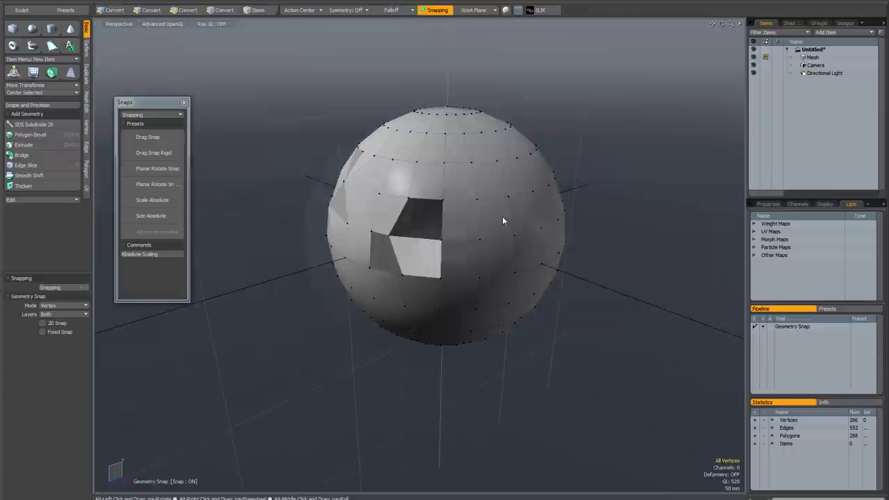
{"action": "left_click", "coordinate": [166, 138]}
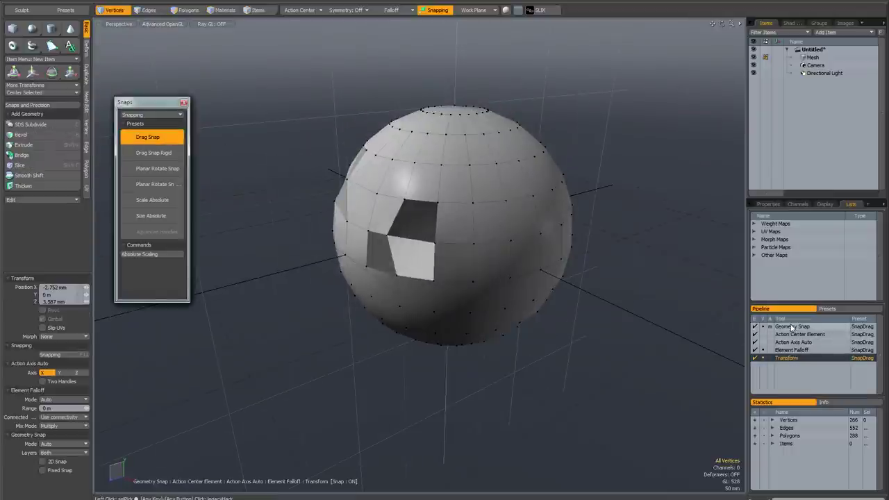
{"action": "scroll", "coordinate": [494, 223], "scroll_direction": "up", "scroll_amount": 3}
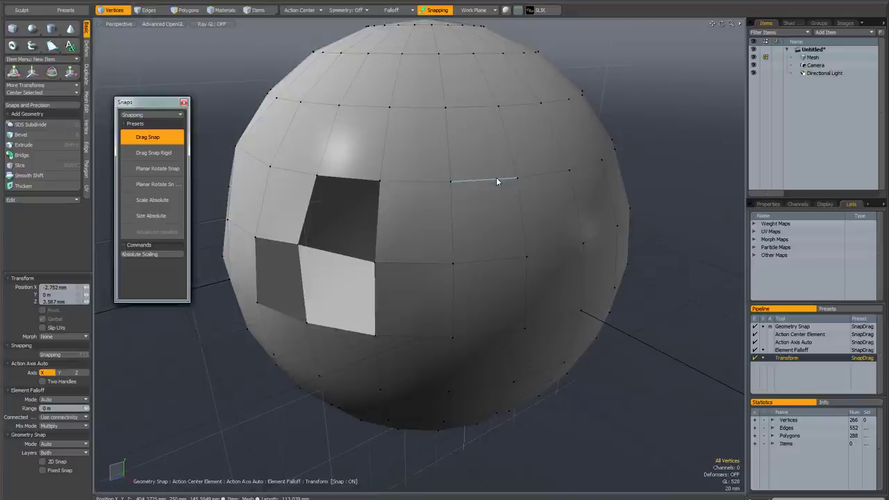
Snap a sphere vertex about X -112.1, Y 103.6, Z 64.7 mm onto its diagonal upper neighbour, and the vertex beside it onto the one below
{"action": "mouse_move", "coordinate": [518, 177]}
{"action": "left_mouse_down"}
{"action": "mouse_move", "coordinate": [504, 196]}
{"action": "mouse_move", "coordinate": [518, 143]}
{"action": "mouse_move", "coordinate": [521, 182]}
{"action": "mouse_move", "coordinate": [496, 185]}
{"action": "mouse_move", "coordinate": [520, 182]}
{"action": "left_mouse_up"}
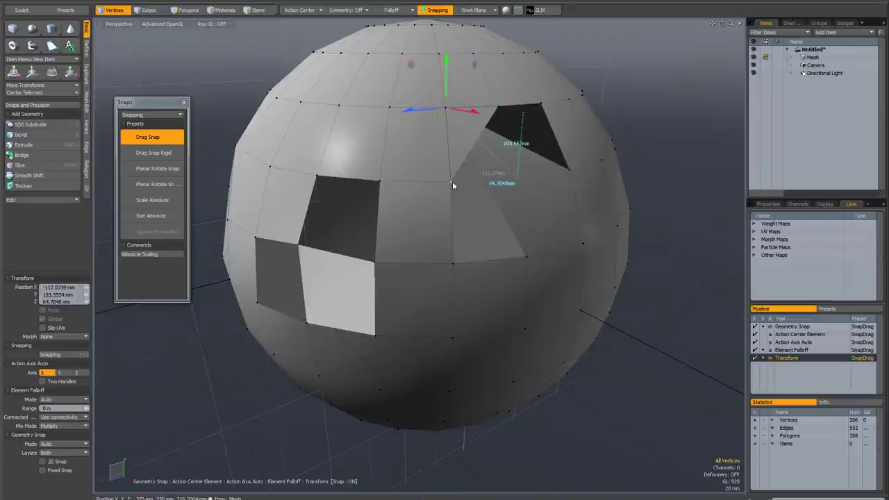
{"action": "left_click_drag", "start_coordinate": [451, 181], "coordinate": [453, 266]}
Snap another sphere vertex onto the one above it, moving it about X -50.0, Y 120.6 mm, and drop the snapping tool
{"action": "left_click_drag", "start_coordinate": [522, 260], "coordinate": [564, 186], "text": "alt"}
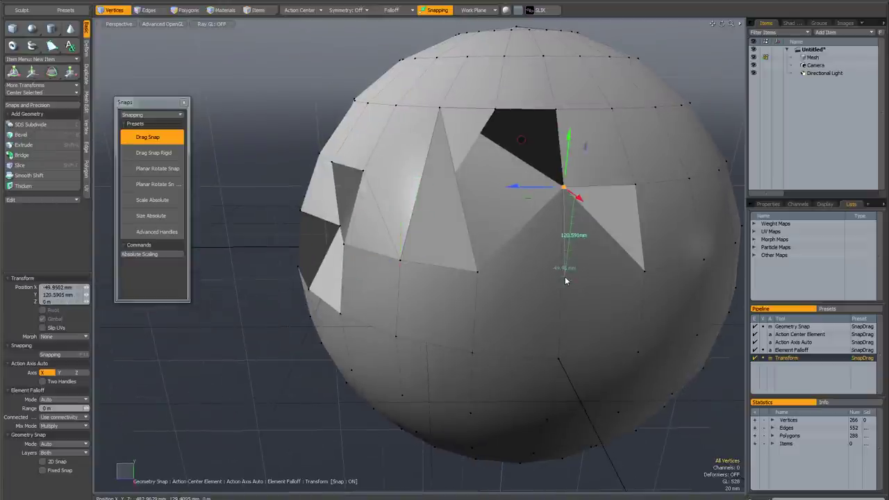
{"action": "left_click_drag", "start_coordinate": [514, 236], "coordinate": [445, 206], "text": "alt"}
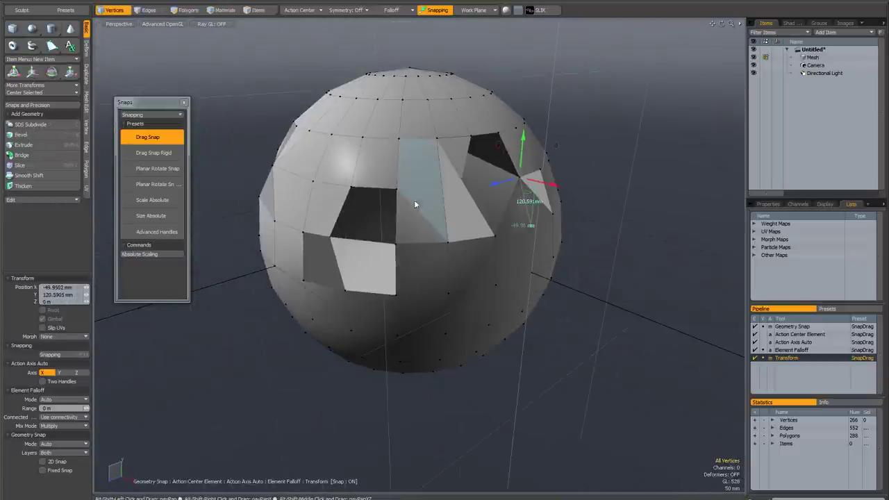
{"action": "left_click_drag", "start_coordinate": [414, 199], "coordinate": [455, 219], "text": "alt+shift"}
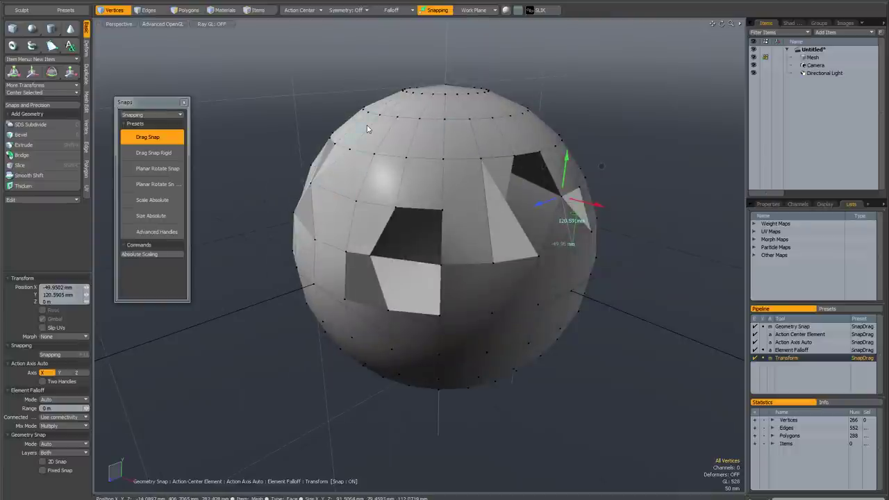
{"action": "key", "text": "space"}
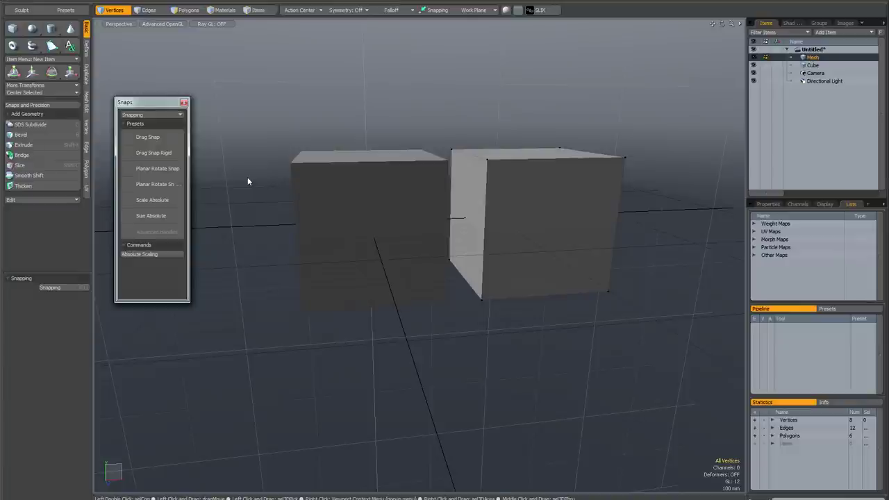
Try stacking the editable cube on the other with Drag Snap Rigid, snapping its lower front corner to the other's upper corner, X -1.264 m, Y 1 m
{"action": "mouse_move", "coordinate": [243, 179]}
{"action": "left_mouse_down", "text": "alt"}
{"action": "mouse_move", "coordinate": [250, 185]}
{"action": "mouse_move", "coordinate": [239, 177]}
{"action": "left_mouse_up", "text": "alt"}
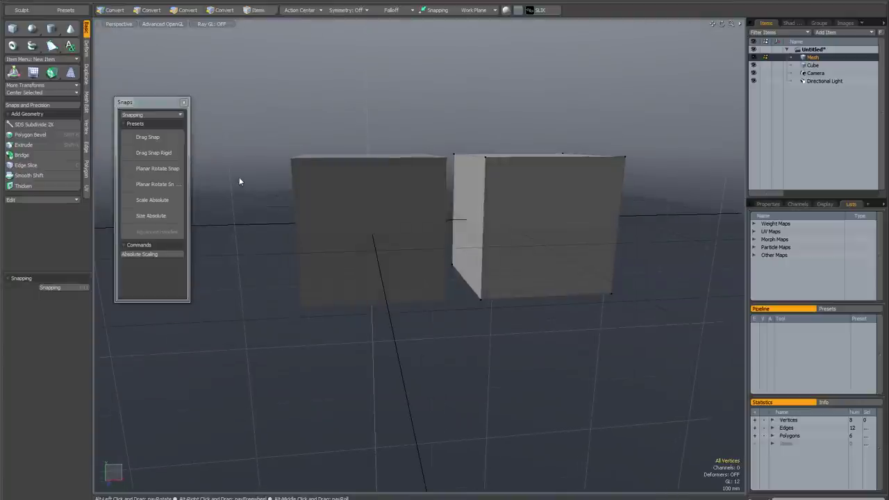
{"action": "left_click", "coordinate": [154, 153]}
{"action": "left_click", "coordinate": [481, 300]}
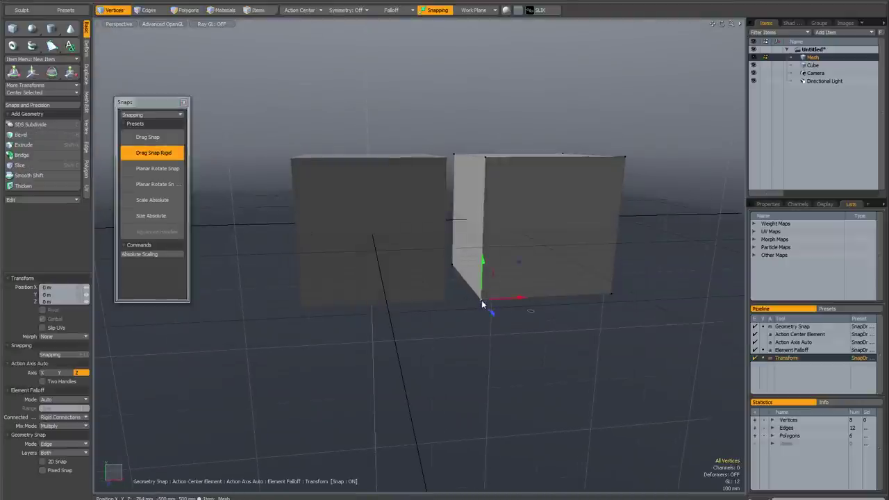
{"action": "left_click_drag", "start_coordinate": [481, 300], "coordinate": [469, 339], "text": "alt"}
{"action": "mouse_move", "coordinate": [483, 301]}
{"action": "left_mouse_down"}
{"action": "mouse_move", "coordinate": [483, 280]}
{"action": "mouse_move", "coordinate": [482, 299]}
{"action": "left_mouse_up"}
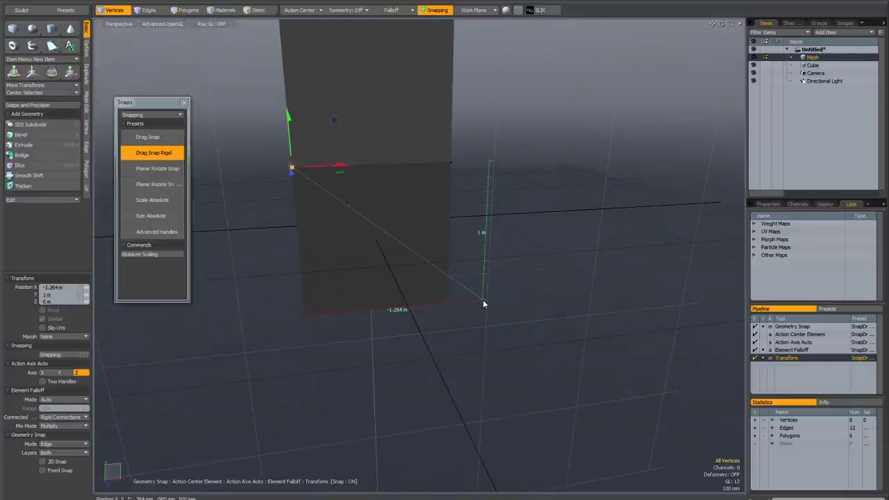
{"action": "left_click_drag", "start_coordinate": [278, 169], "coordinate": [419, 218], "text": "alt"}
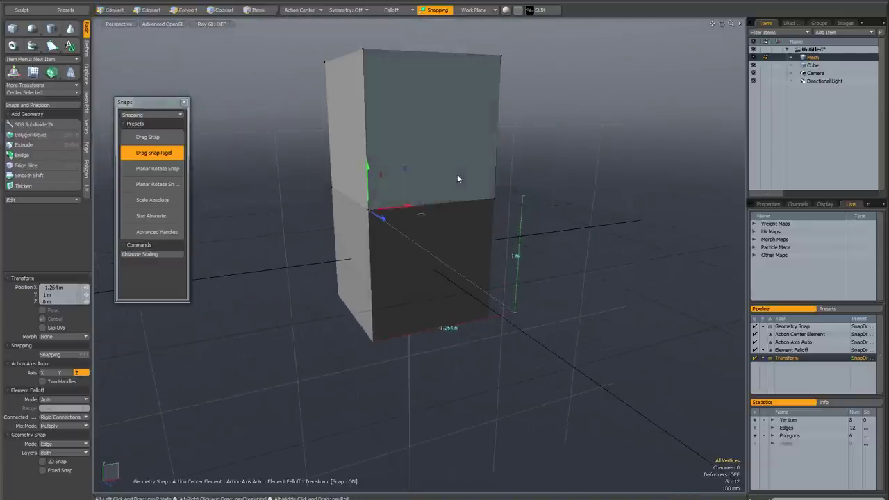
{"action": "left_click_drag", "start_coordinate": [458, 178], "coordinate": [446, 183], "text": "alt"}
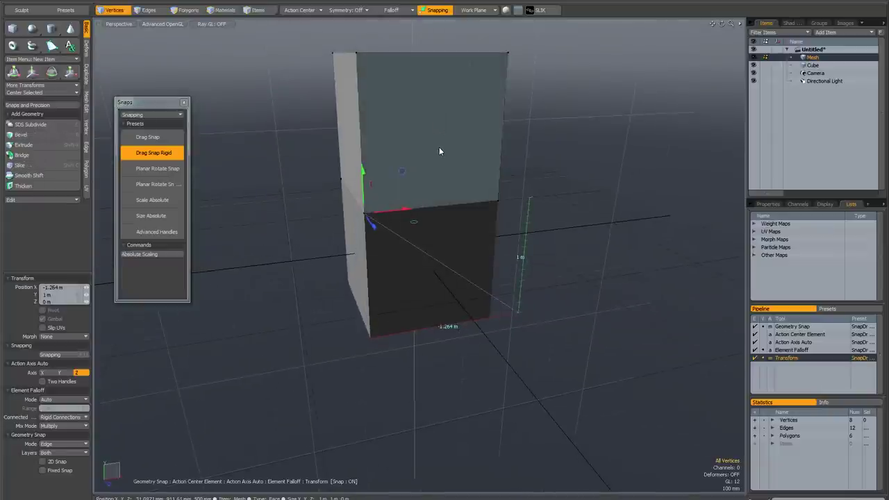
{"action": "key", "text": "space"}
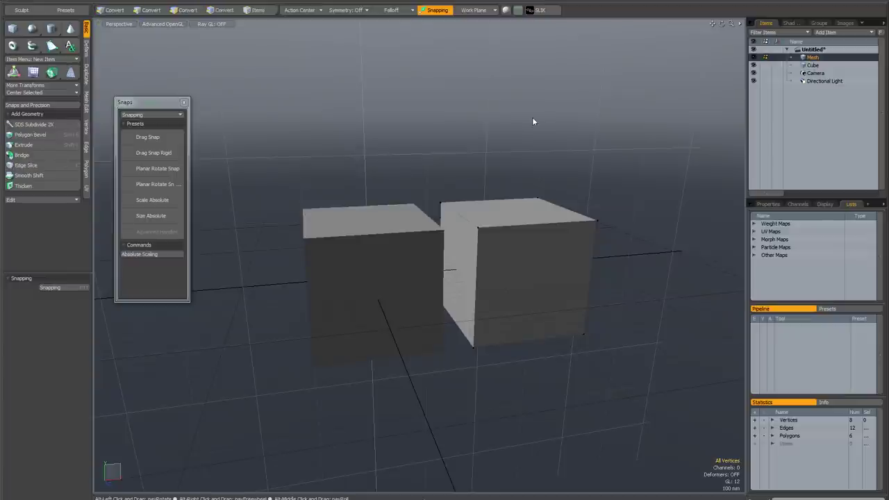
Move the editable cube freely about 145 mm in Y and 215 mm in Z, offsetting it from the other cube, and drop the Move tool
{"action": "left_click_drag", "start_coordinate": [534, 120], "coordinate": [536, 118], "text": "alt"}
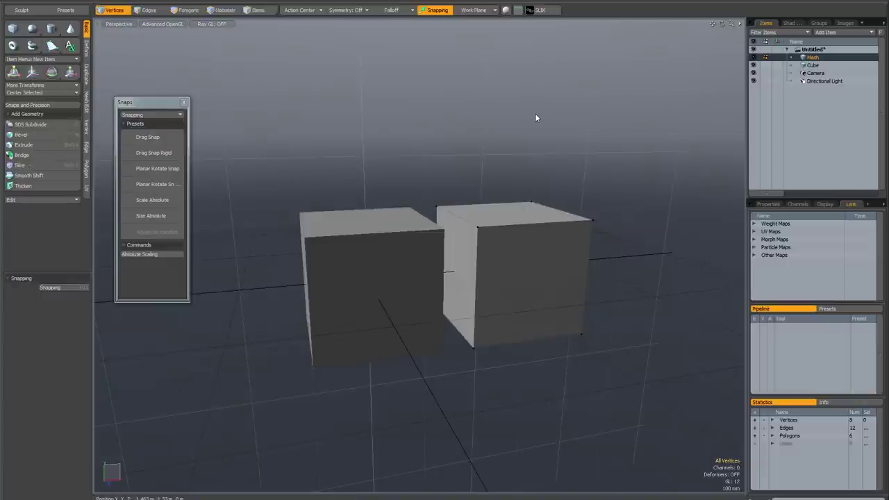
{"action": "key", "text": "w"}
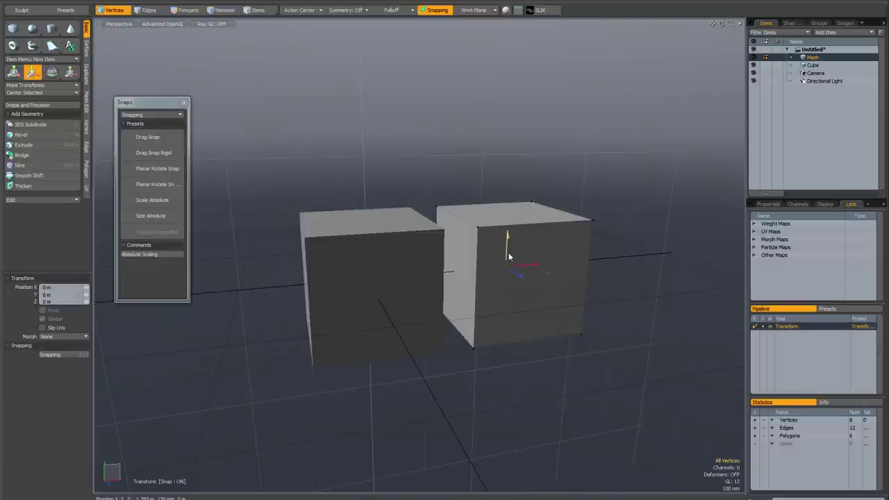
{"action": "left_click_drag", "start_coordinate": [509, 257], "coordinate": [529, 276]}
{"action": "left_click_drag", "start_coordinate": [488, 247], "coordinate": [487, 247]}
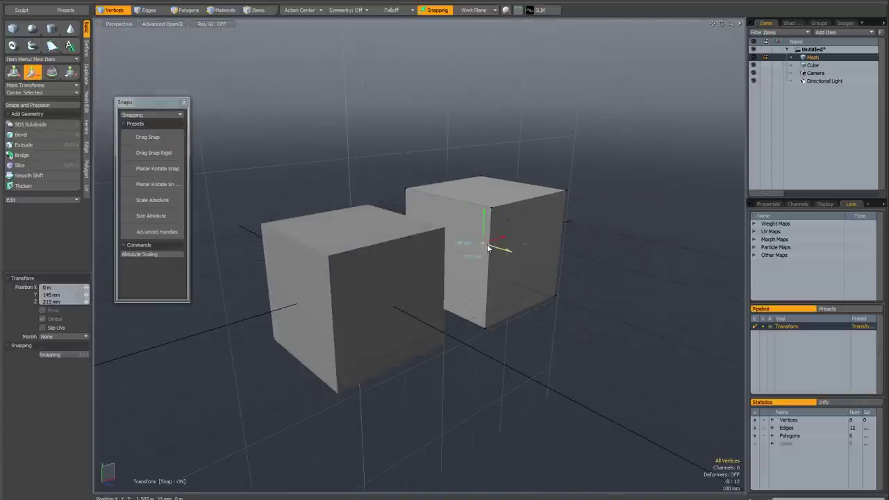
{"action": "key", "text": "space"}
Use Drag Snap Rigid to snap a point on the cube's side face to the other cube's upper corner, moving it X -264, Y 336.3, Z -48.8 mm
{"action": "left_click_drag", "start_coordinate": [427, 232], "coordinate": [363, 231], "text": "alt"}
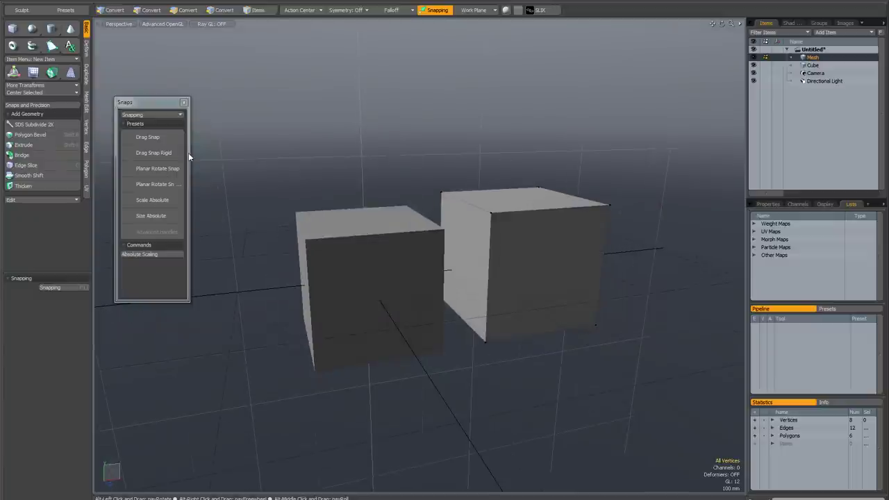
{"action": "left_click", "coordinate": [146, 155]}
{"action": "left_click_drag", "start_coordinate": [425, 241], "coordinate": [484, 262], "text": "alt"}
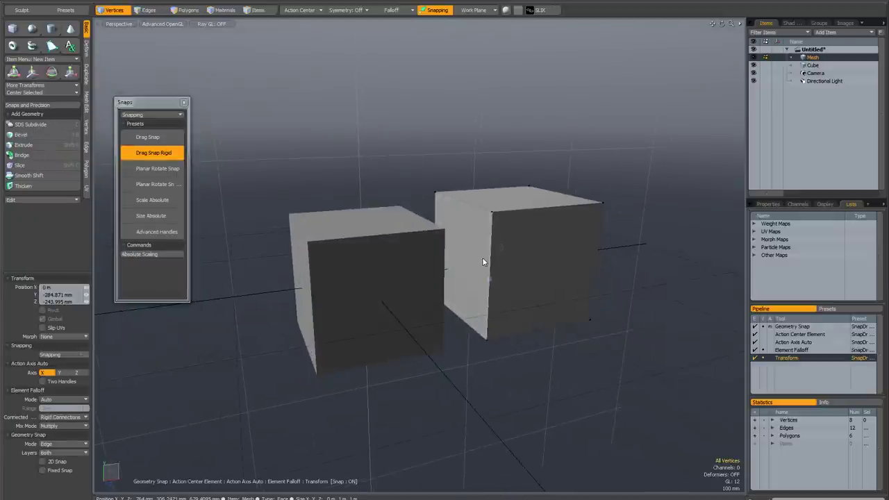
{"action": "left_click", "coordinate": [477, 269]}
{"action": "left_click_drag", "start_coordinate": [444, 297], "coordinate": [417, 295], "text": "alt"}
{"action": "left_click_drag", "start_coordinate": [474, 274], "coordinate": [472, 277]}
{"action": "mouse_move", "coordinate": [436, 224]}
{"action": "left_mouse_down", "text": "alt"}
{"action": "mouse_move", "coordinate": [391, 241]}
{"action": "mouse_move", "coordinate": [445, 234]}
{"action": "left_mouse_up", "text": "alt"}
{"action": "scroll", "coordinate": [442, 231], "scroll_direction": "up", "scroll_amount": 4}
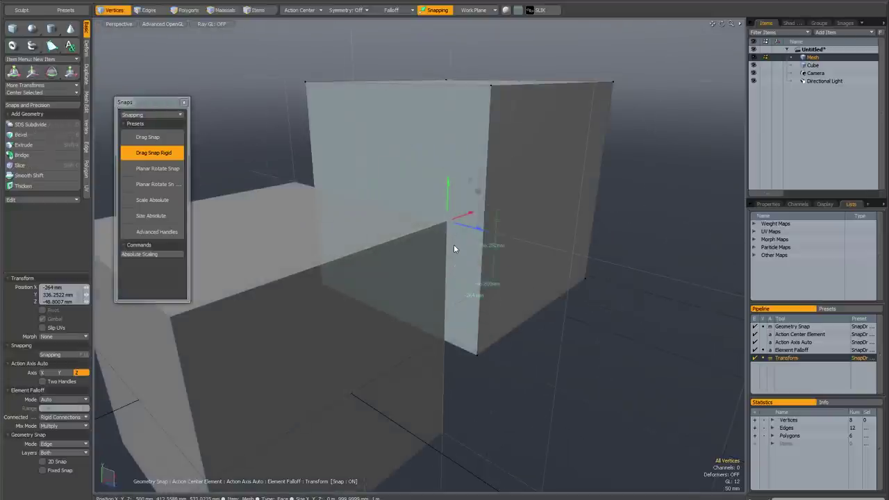
{"action": "scroll", "coordinate": [454, 248], "scroll_direction": "down", "scroll_amount": 4}
{"action": "left_click_drag", "start_coordinate": [450, 262], "coordinate": [477, 252], "text": "alt"}
{"action": "key", "text": "space"}
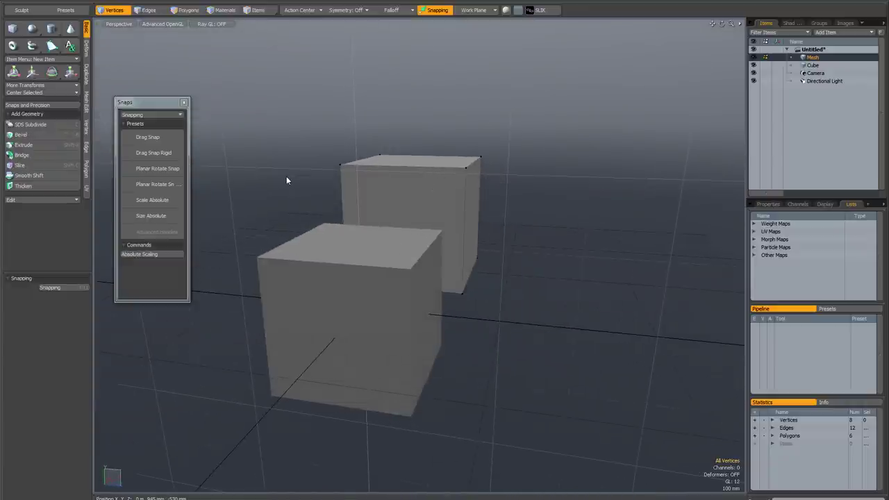
Use Drag Snap Rigid to snap the raised cube's upper corner to the other cube's matching upper corner, aligning both side by side
{"action": "left_click", "coordinate": [177, 155]}
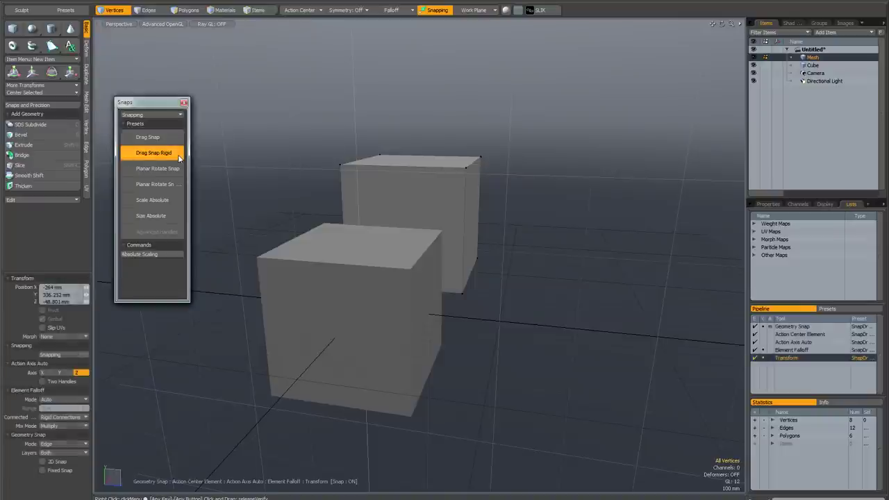
{"action": "left_click_drag", "start_coordinate": [466, 166], "coordinate": [313, 203]}
{"action": "key", "text": "1"}
{"action": "key", "text": "space"}
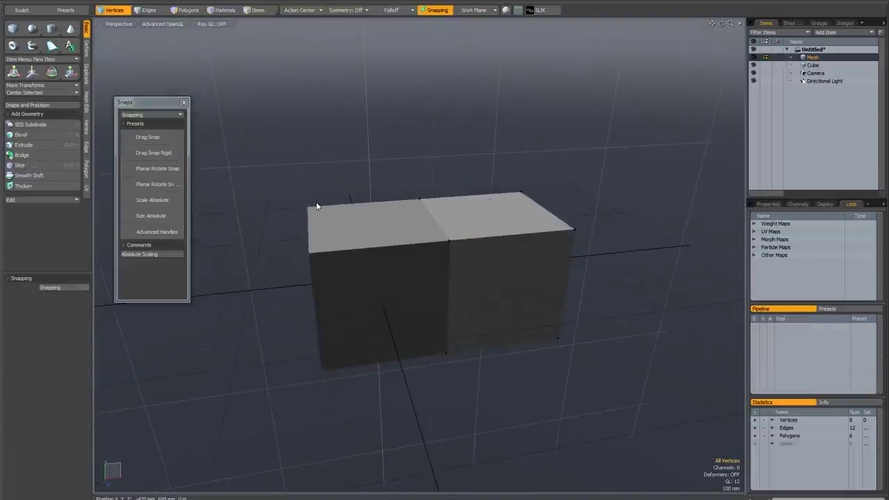